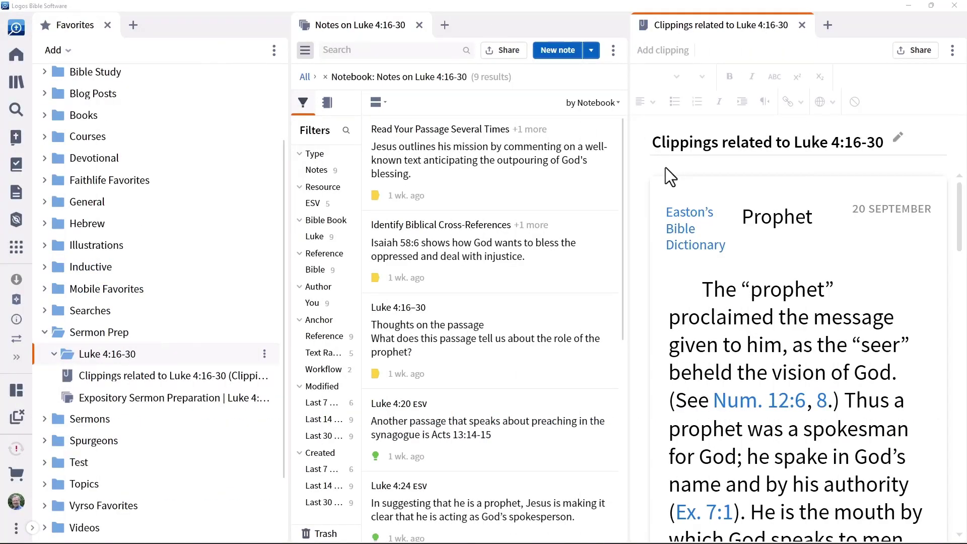
Scroll down through the Easton's Prophet clipping
scroll(673, 196, "down", 7)
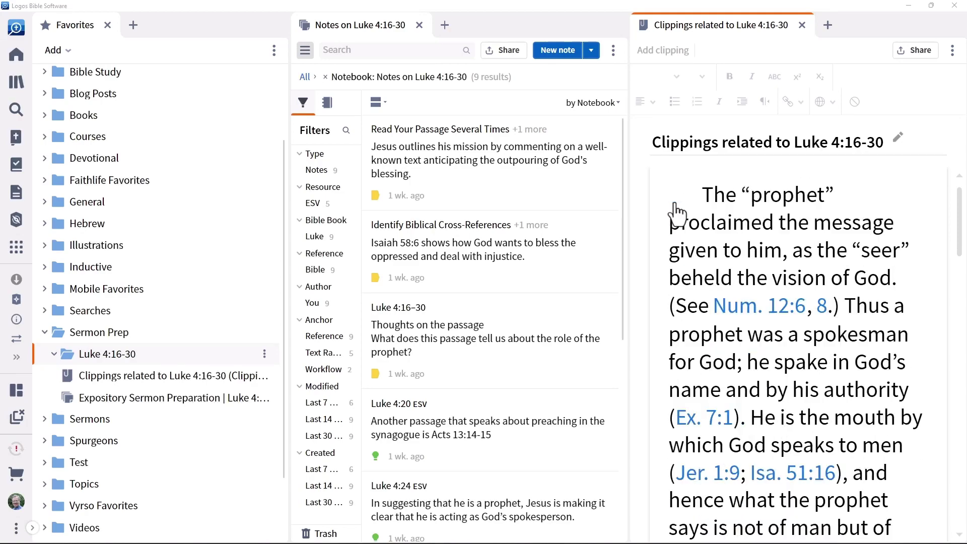
scroll(675, 203, "down", 10)
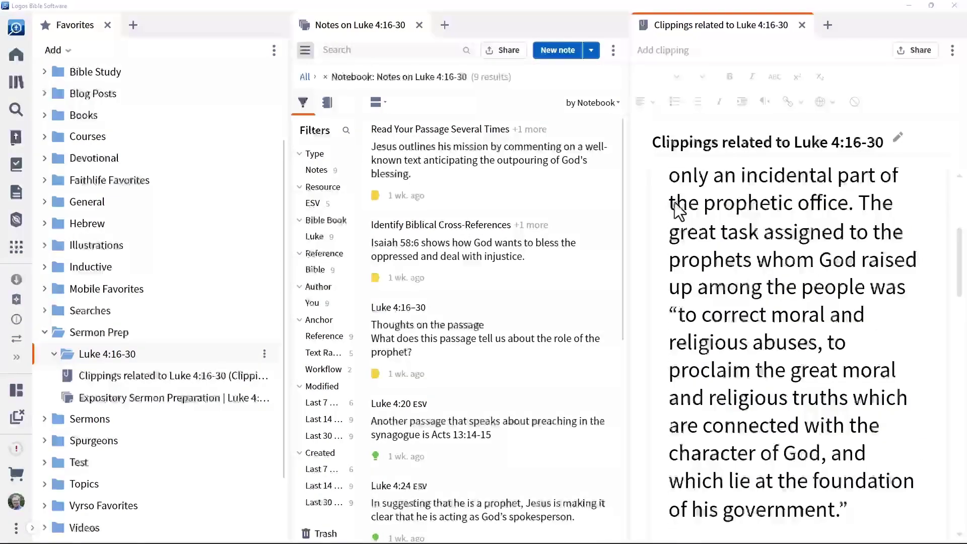
scroll(675, 201, "down", 4)
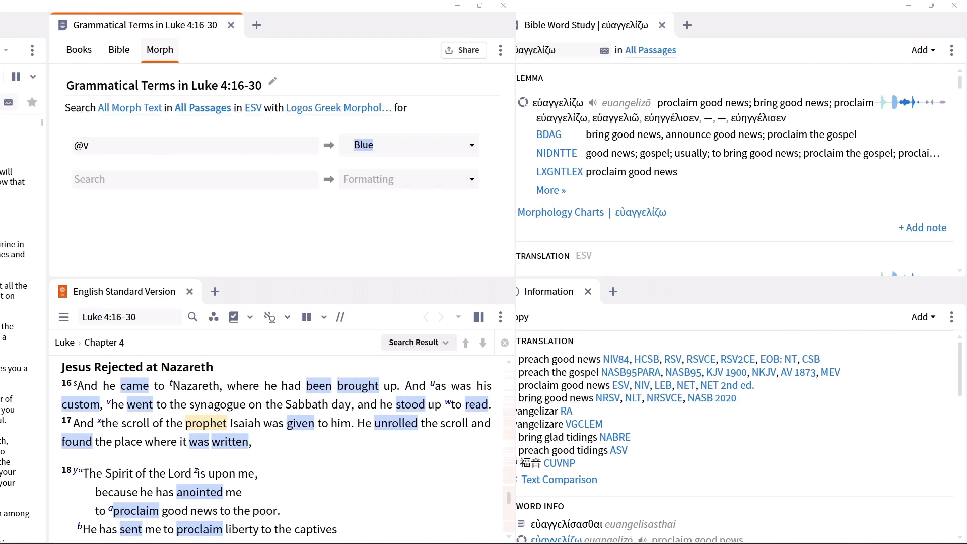
Scroll the Passage Guide for Luke 4:16–30 down to Similar Questions
scroll(346, 159, "down", 8)
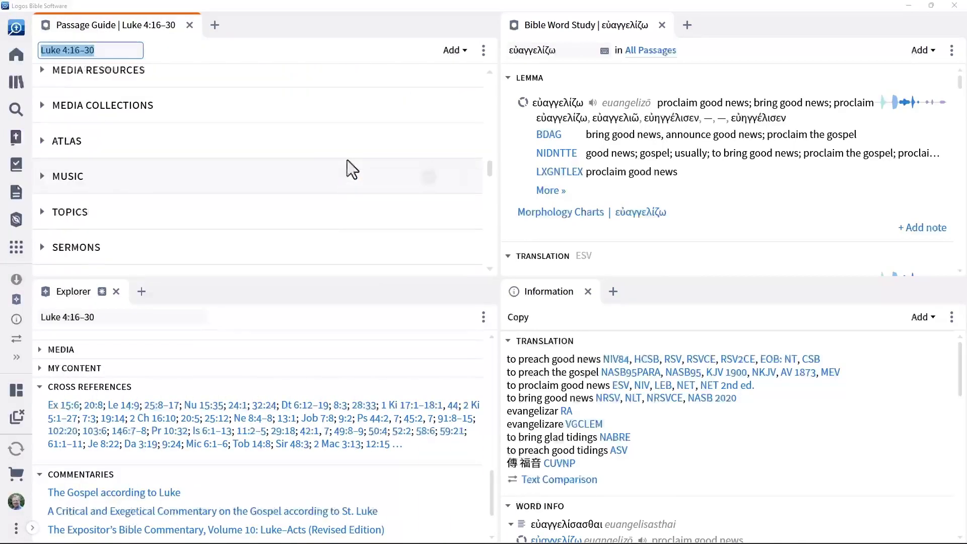
scroll(347, 159, "down", 10)
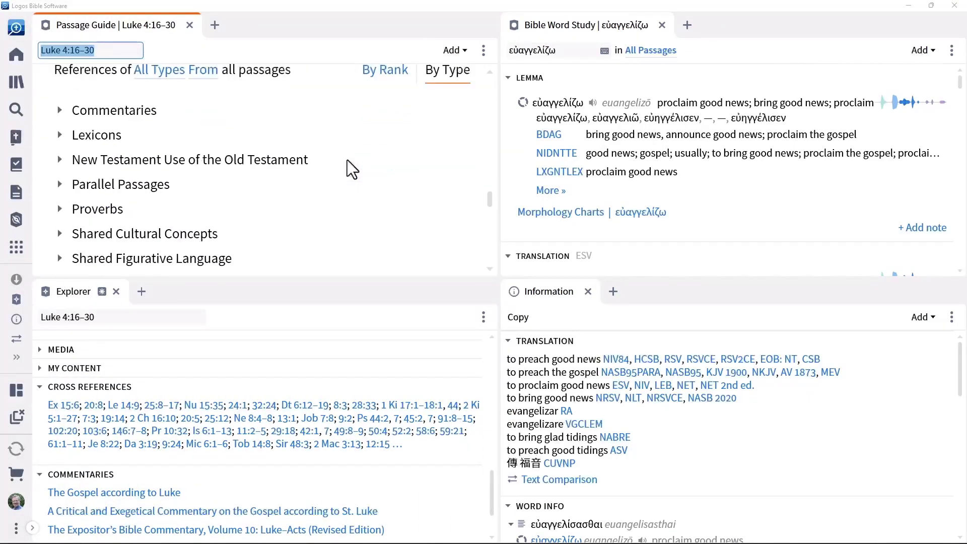
scroll(351, 168, "down", 2)
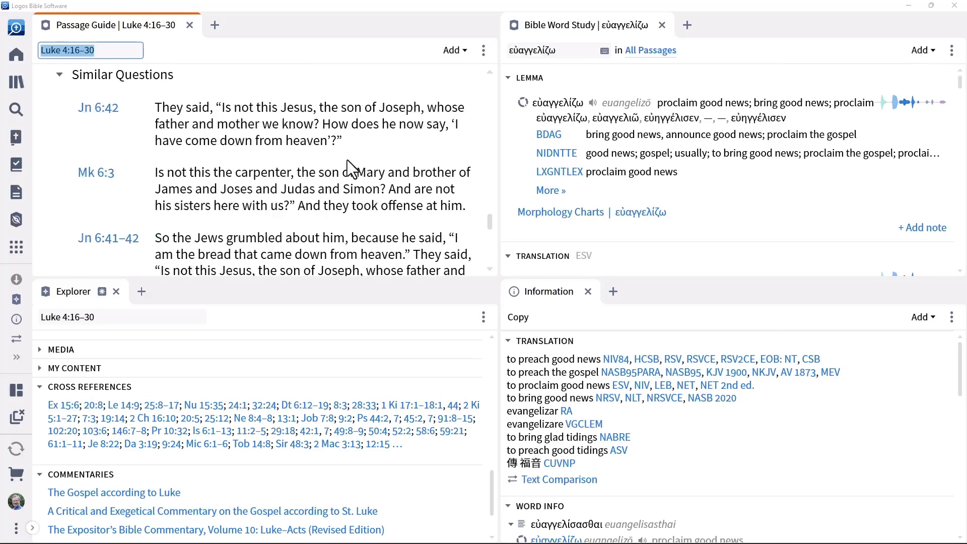
Focus the Explorer, then the εὐαγγελίζω Bible Word Study, scrolling down to Root
left_click(346, 455)
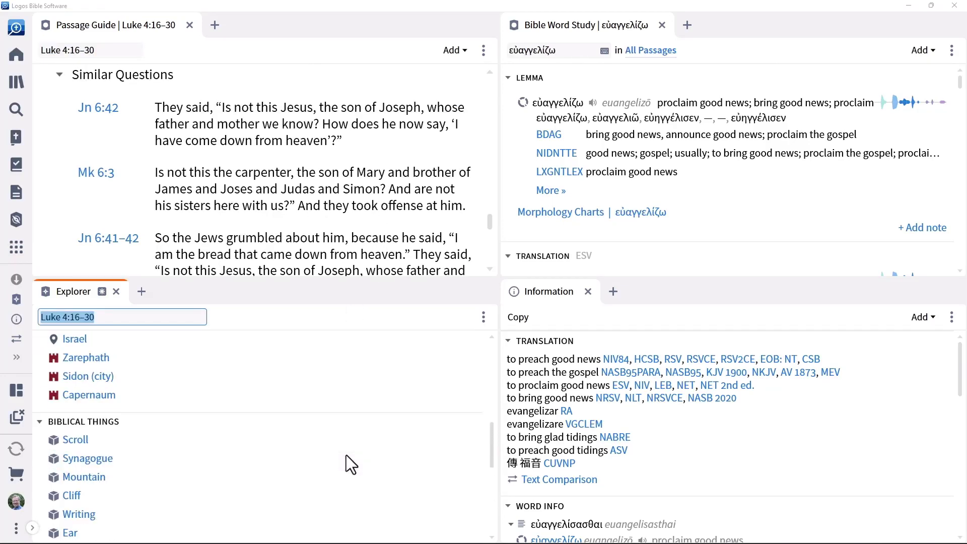
left_click(727, 174)
scroll(727, 174, "down", 6)
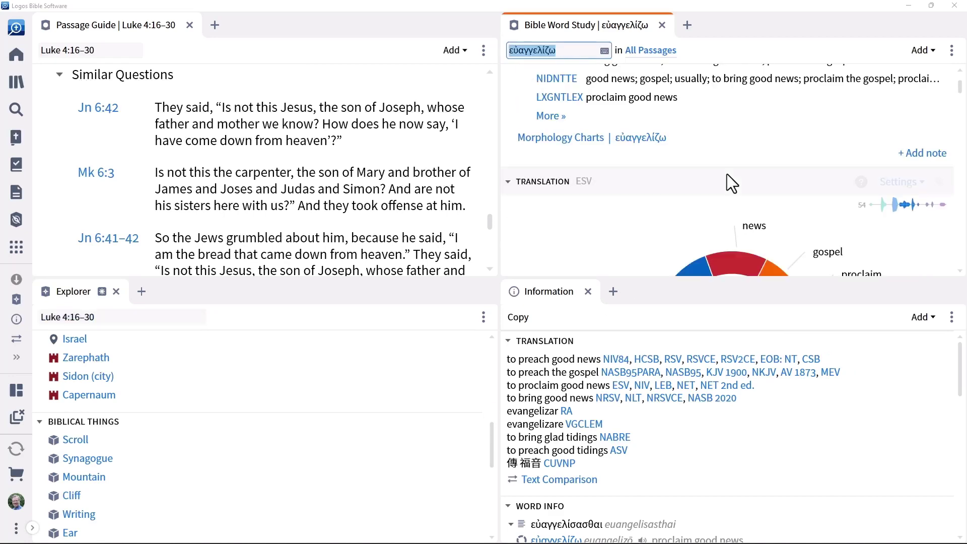
scroll(727, 174, "down", 3)
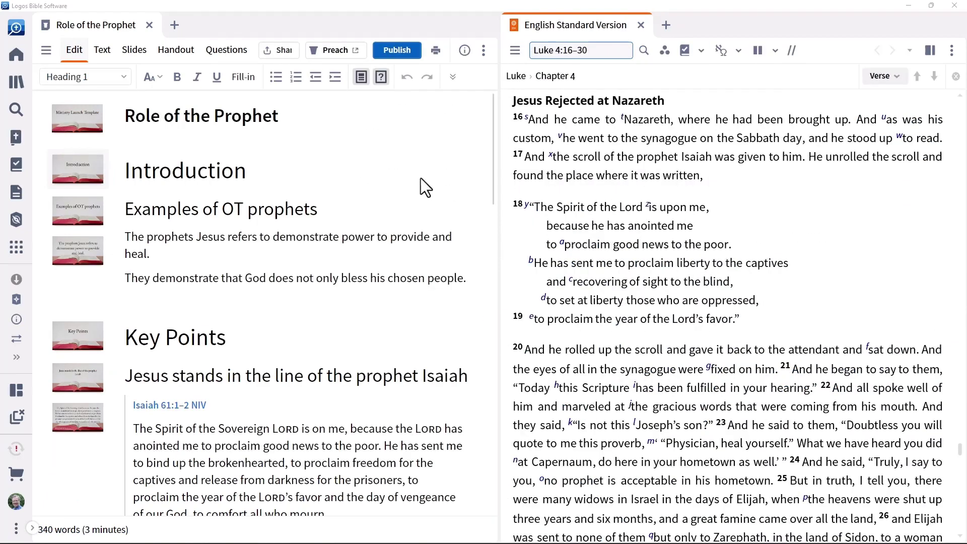
In the Role of the Prophet sermon, select 'prophet' and open its Aa text style options
scroll(422, 177, "down", 2)
scroll(422, 177, "down", 7)
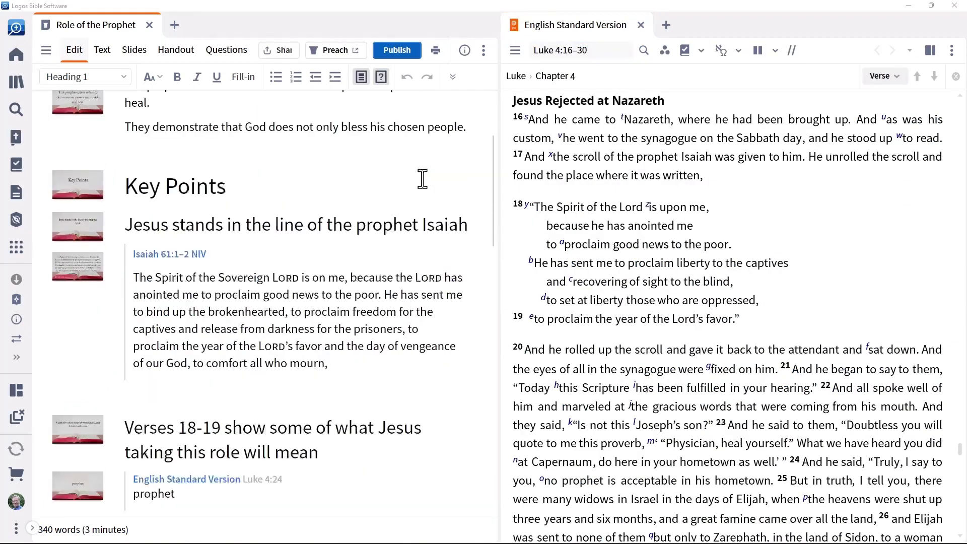
scroll(423, 177, "down", 1)
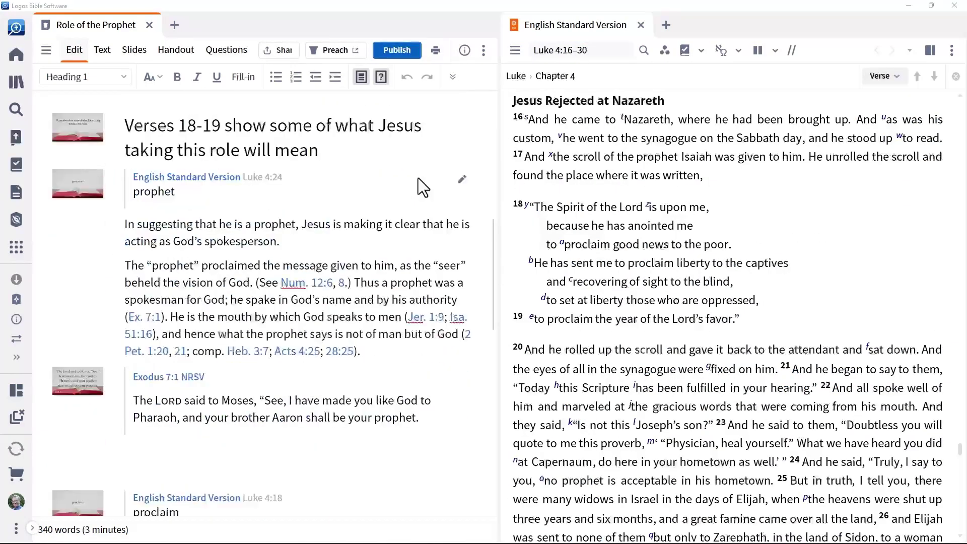
left_click_drag(153, 266, 194, 268)
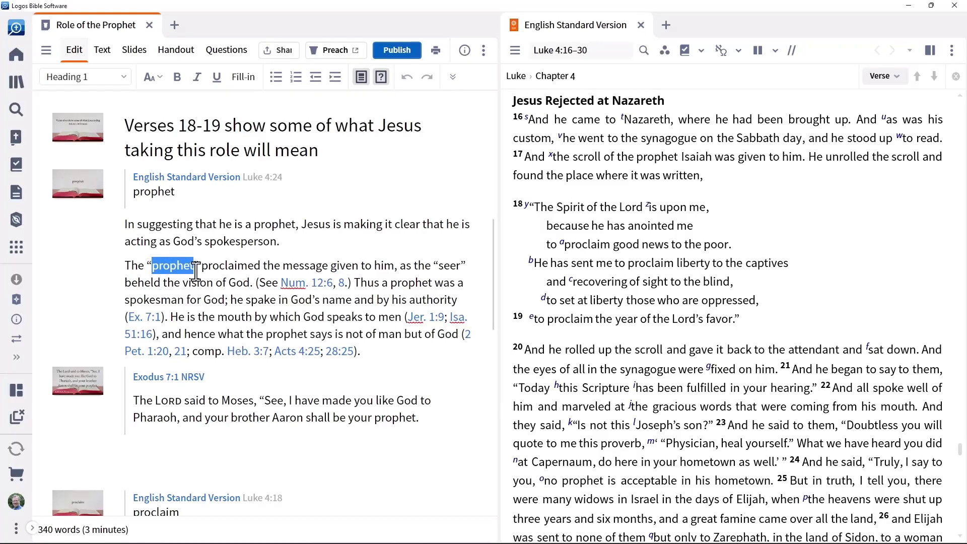
left_click(158, 79)
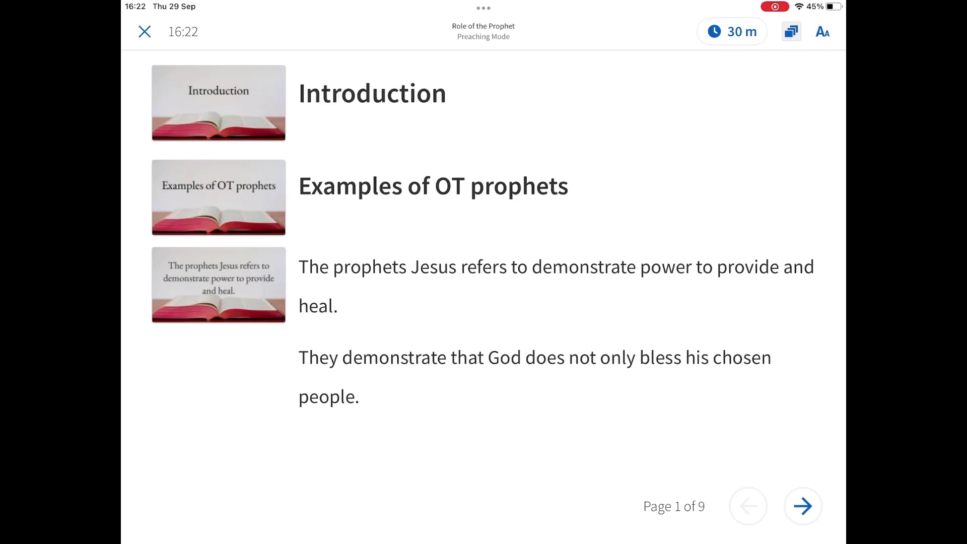
Open the reading text display settings in Preaching Mode
left_click(823, 32)
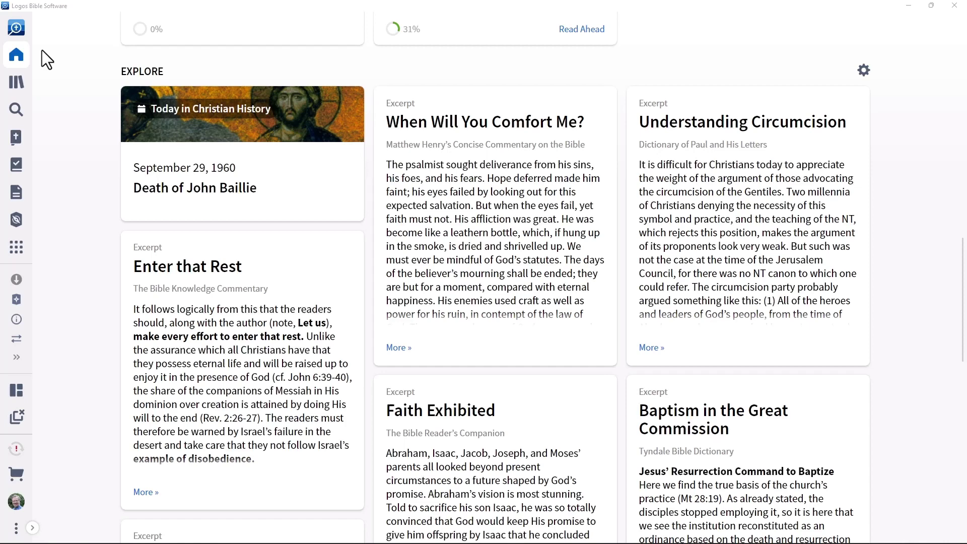
Look up 'lk 4:16-30' and open Luke 4:16–30 in the ESV in its own panel
left_click(17, 28)
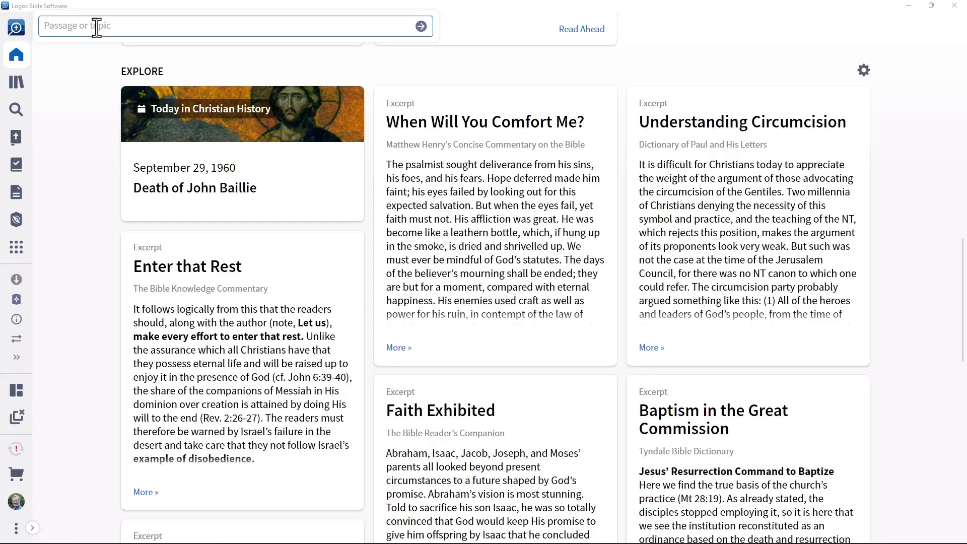
type("lk 4")
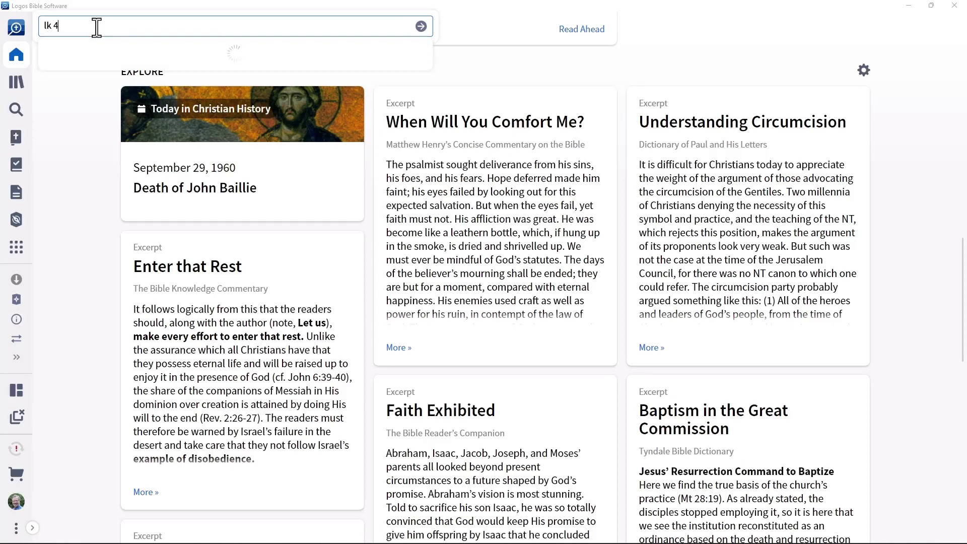
type(":16-30")
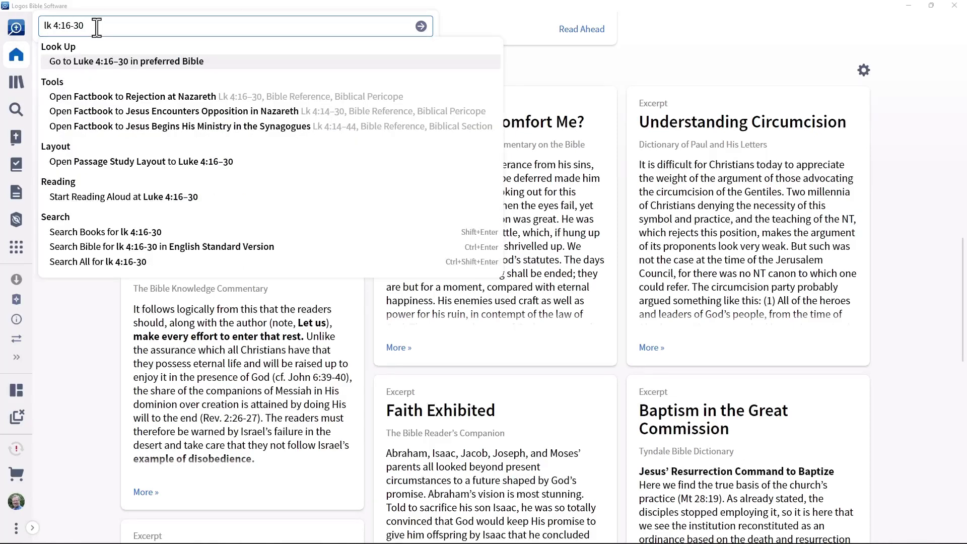
left_click_drag(75, 61, 171, 400)
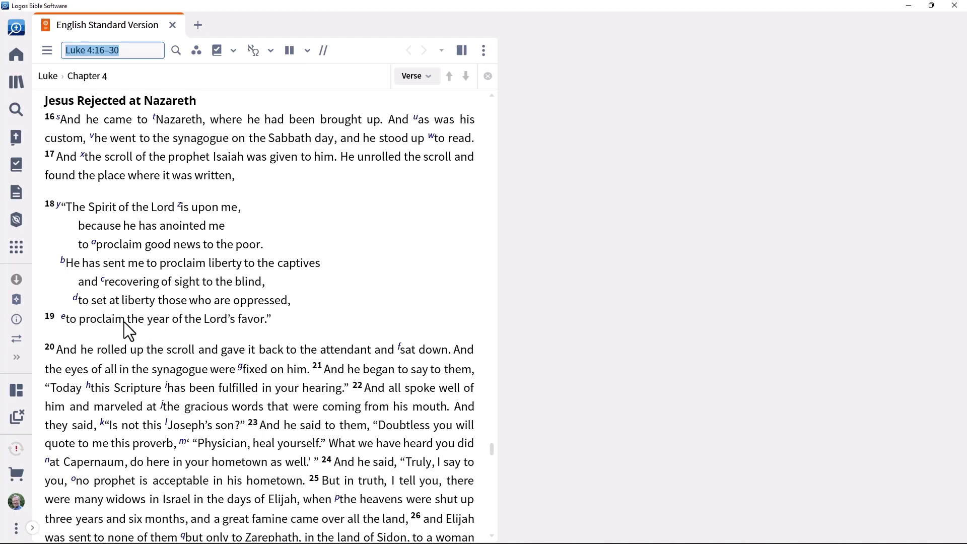
Start a Sermon Starter Guide for Luke 4:16–30 from the Guides list
left_click(18, 220)
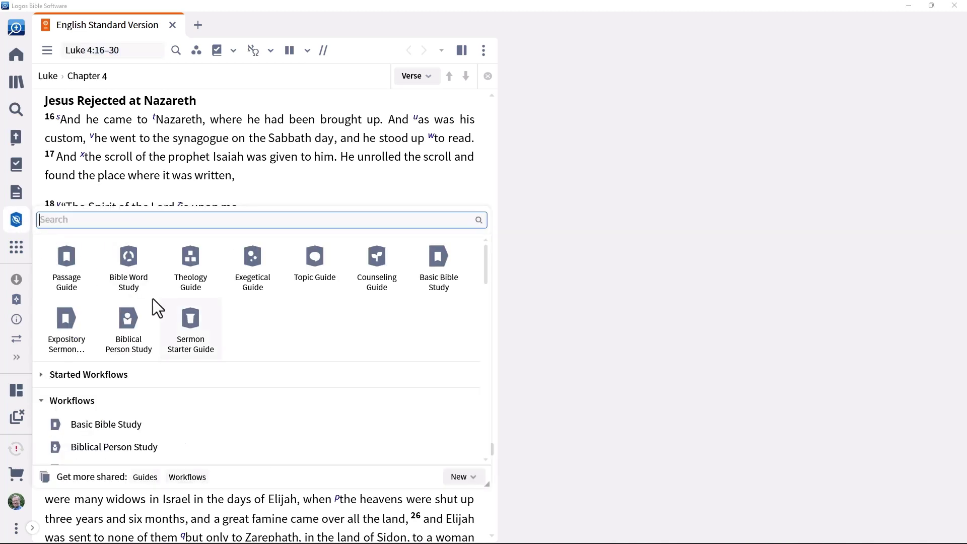
left_click(192, 322)
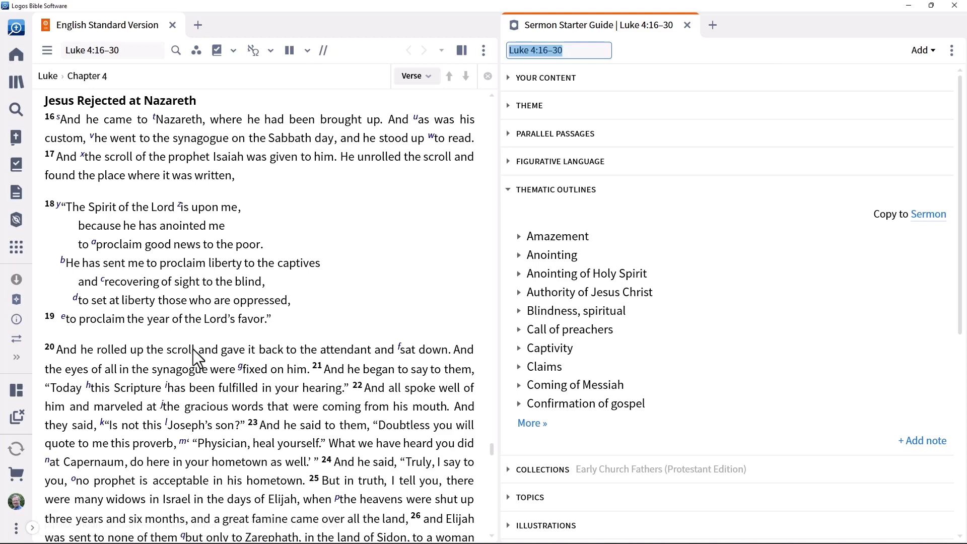
Expand the Coming of Messiah outline and scroll through its synopsis and anointing outlines
left_click(632, 383)
scroll(630, 375, "down", 3)
scroll(630, 375, "down", 2)
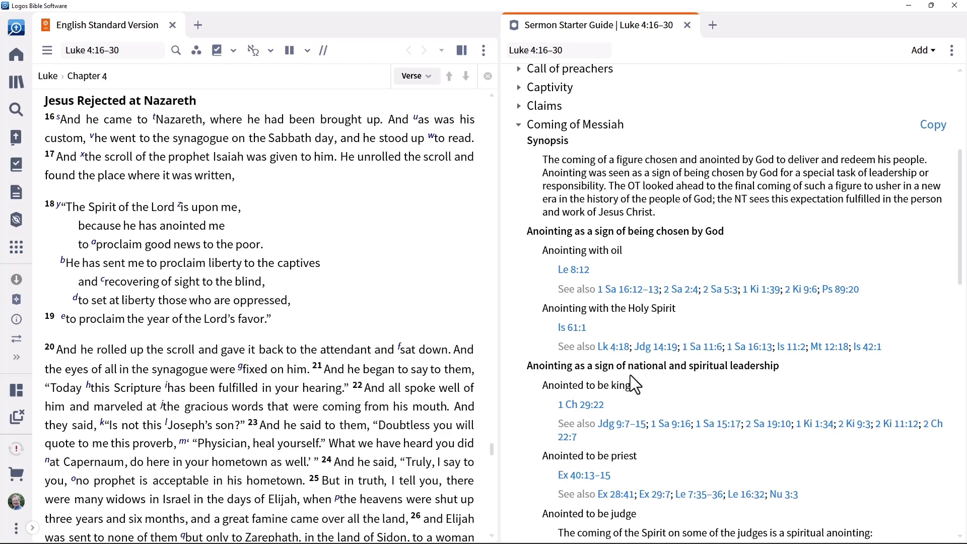
scroll(630, 375, "down", 6)
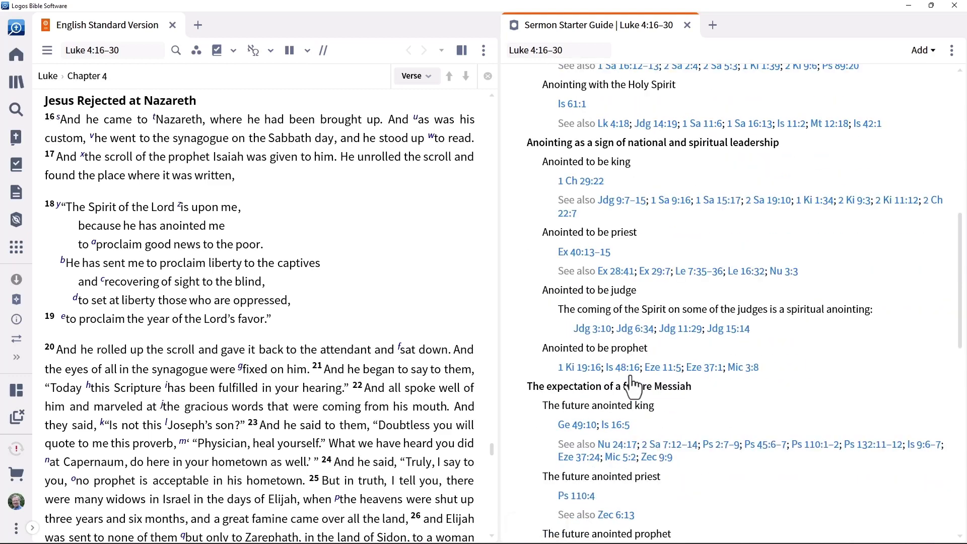
scroll(630, 375, "down", 4)
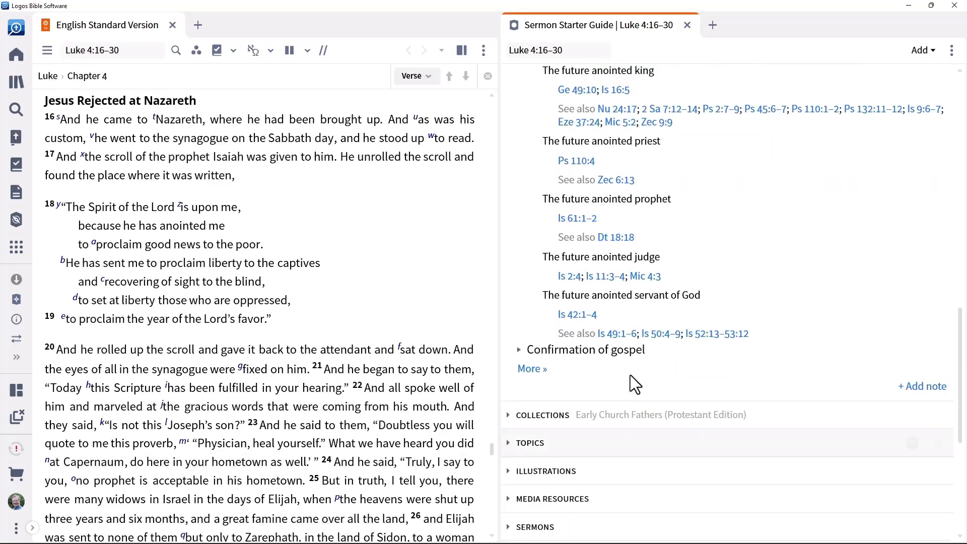
Expand the Early Church Fathers results, browse collections unchanged, and scroll to Media Resources
left_click(510, 416)
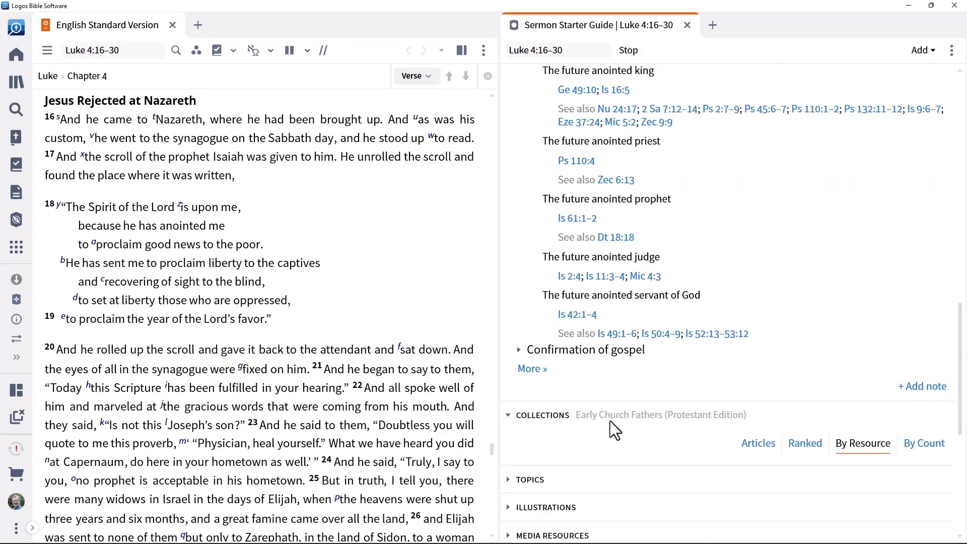
scroll(646, 423, "down", 3)
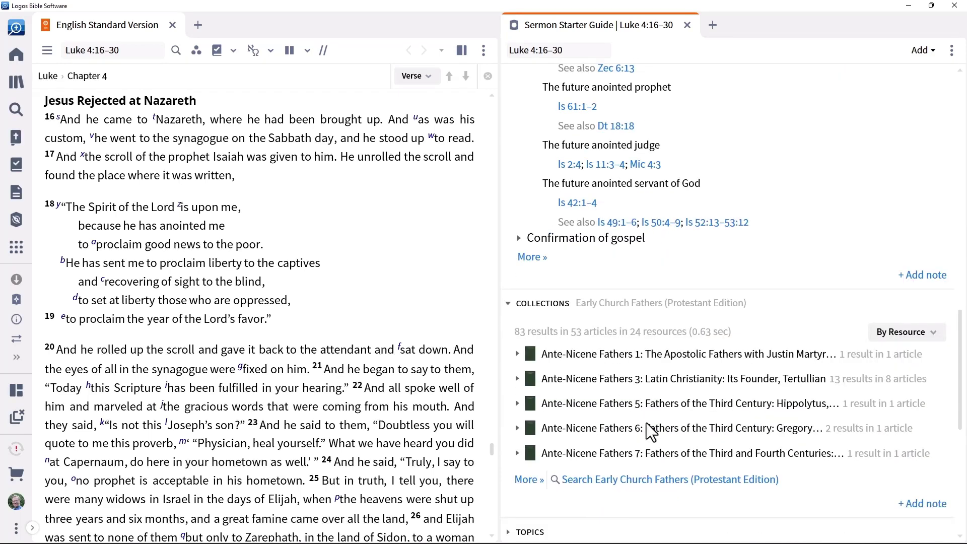
left_click(905, 309)
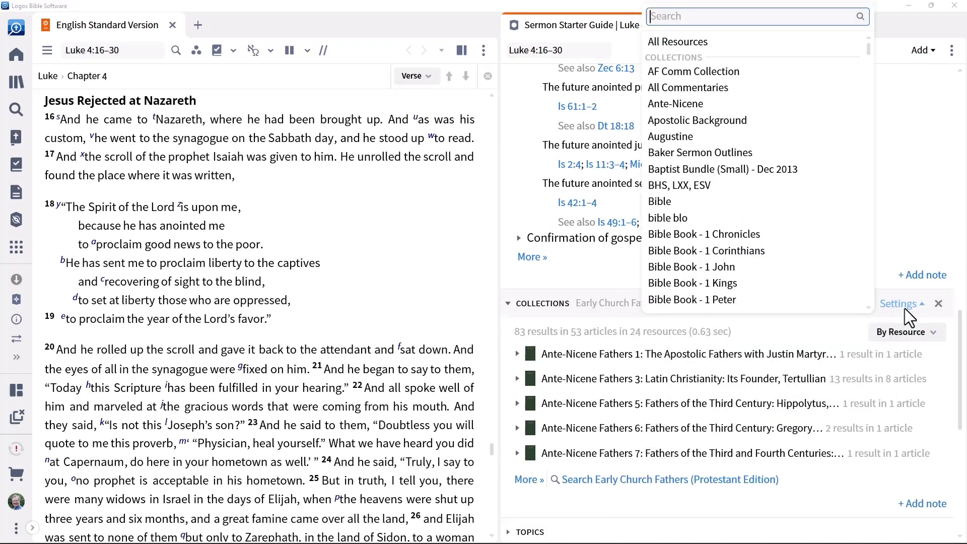
scroll(760, 249, "down", 8)
scroll(760, 249, "down", 20)
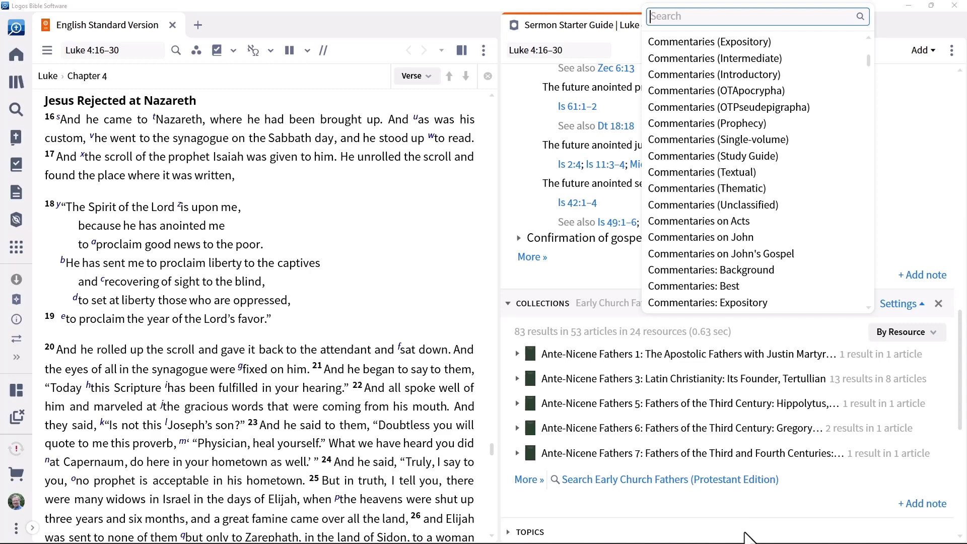
left_click(749, 538)
scroll(572, 287, "down", 8)
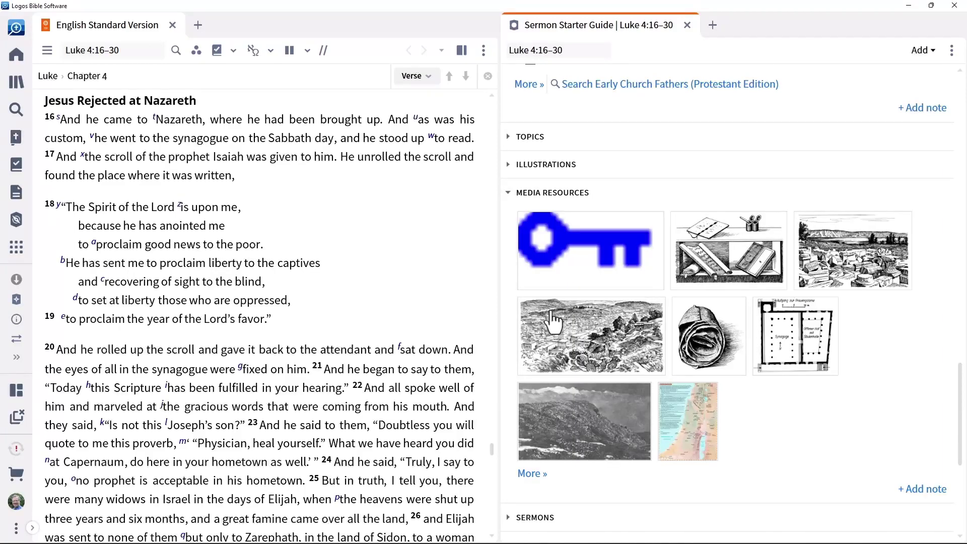
Show the passage's commentaries grouped by era and list the modern-era ones
scroll(552, 317, "down", 3)
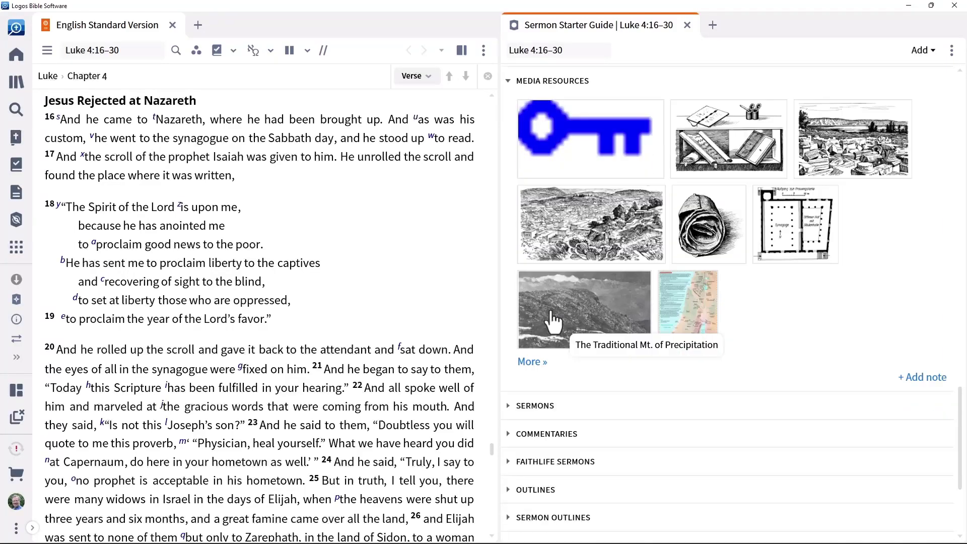
left_click(510, 397)
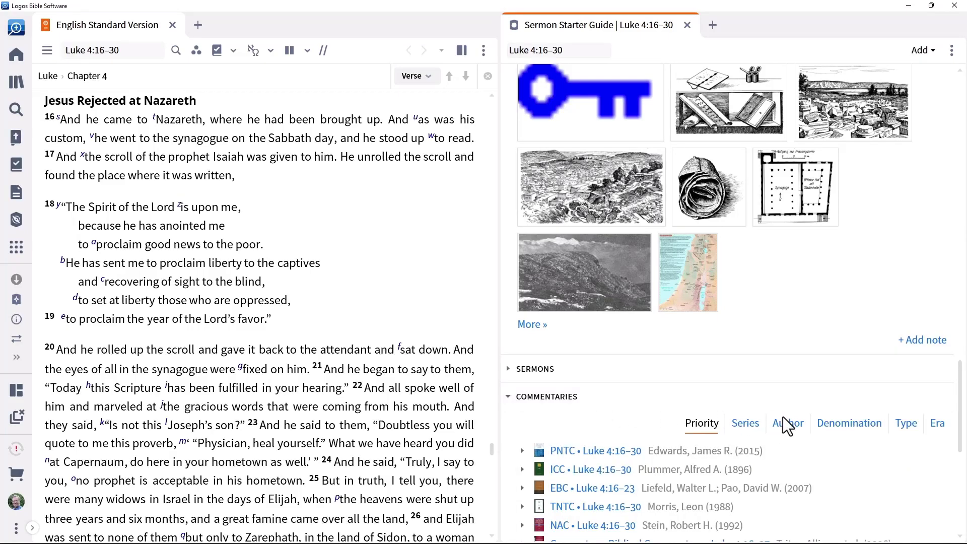
left_click(938, 424)
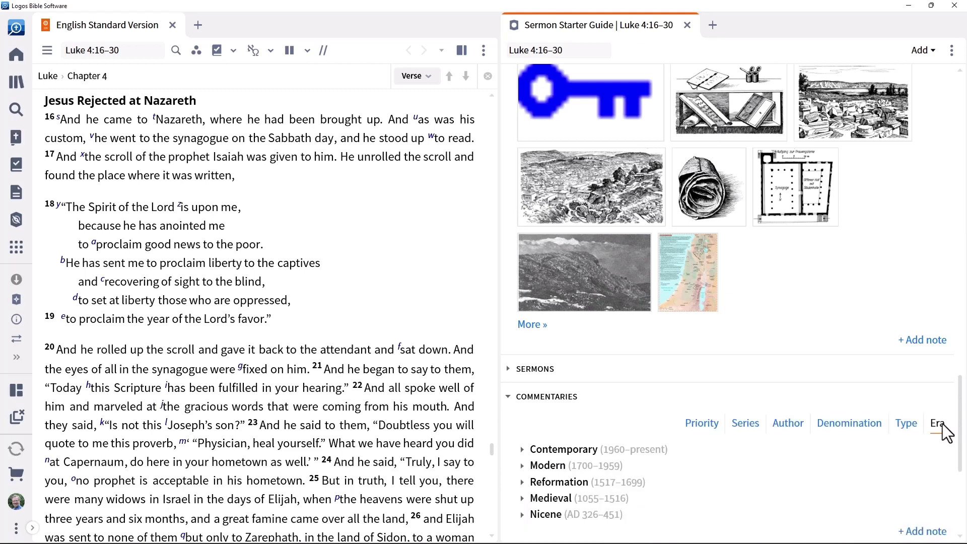
left_click(523, 465)
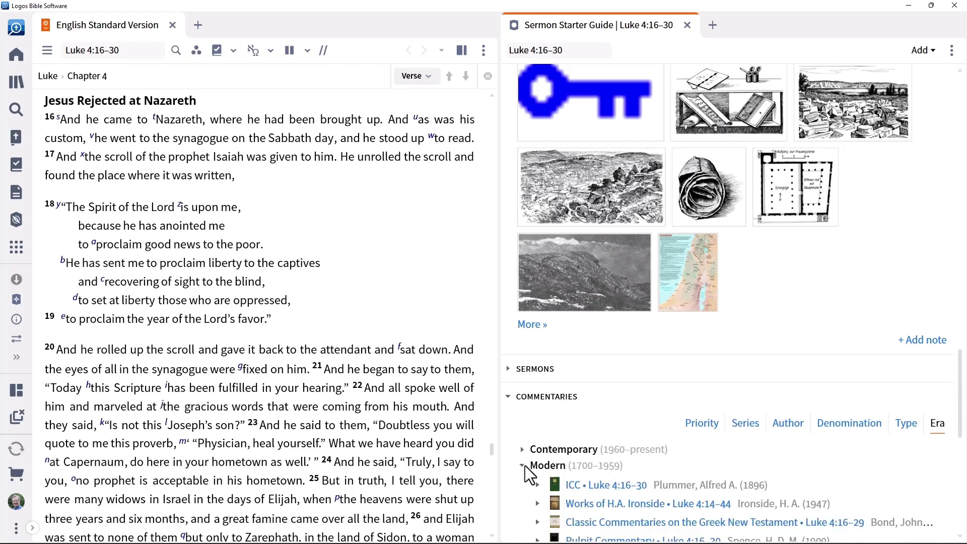
scroll(525, 465, "down", 3)
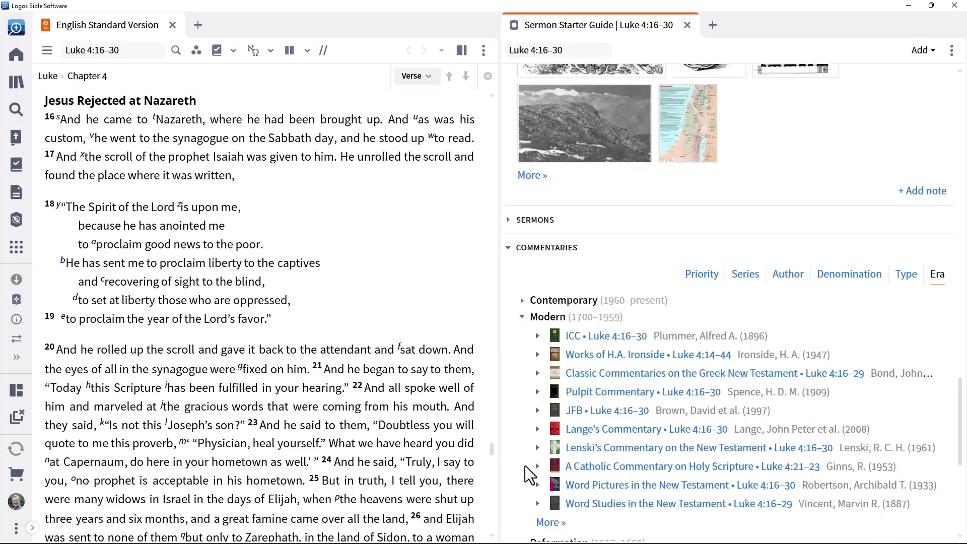
Regroup the commentaries by type and open TNTC from the Exegetical list
left_click(904, 277)
left_click(522, 382)
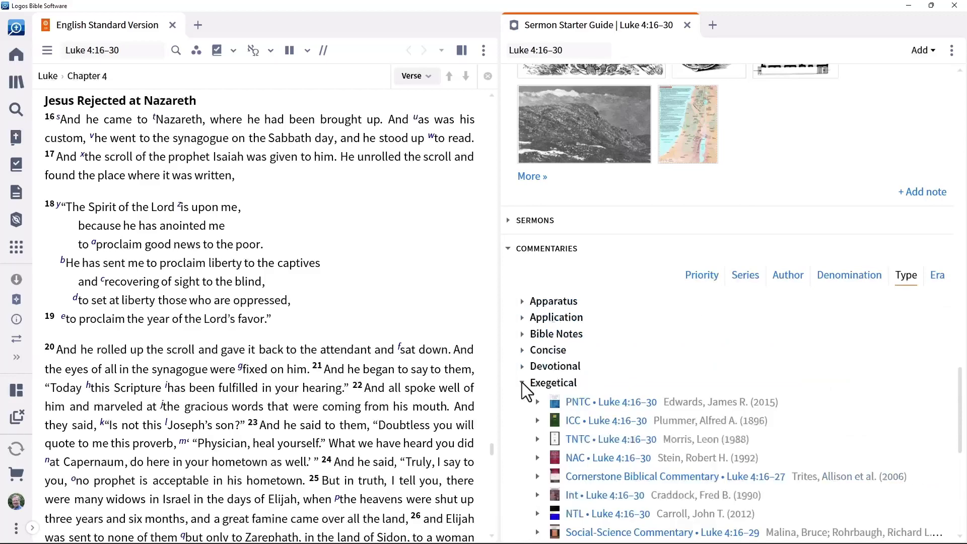
left_click(619, 440)
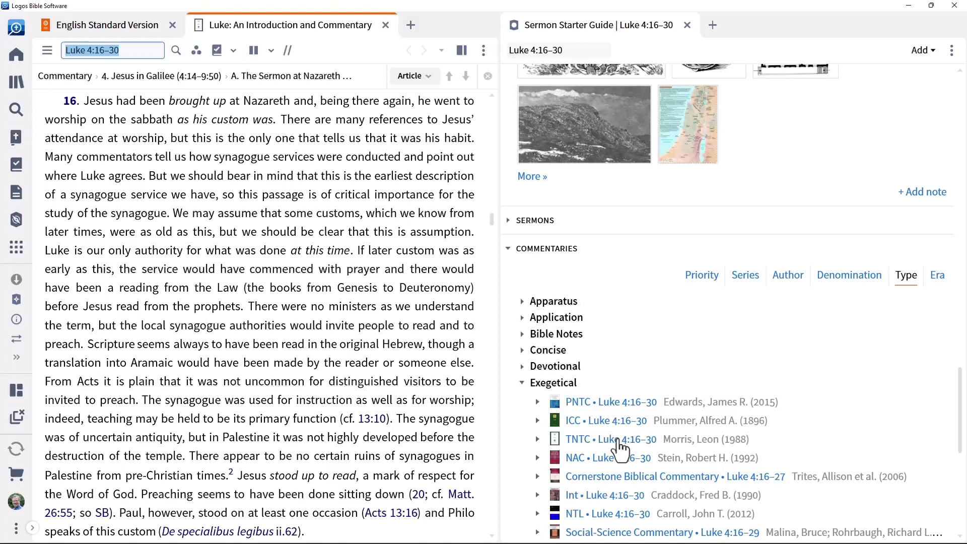
scroll(618, 438, "down", 6)
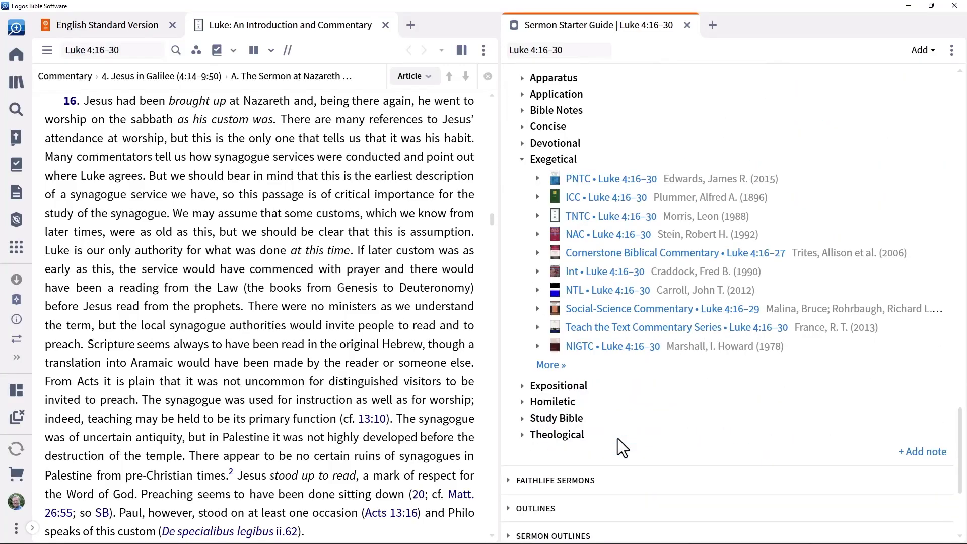
Expand the Outlines section, then scroll back up to the Coming of Messiah outline
left_click(616, 438)
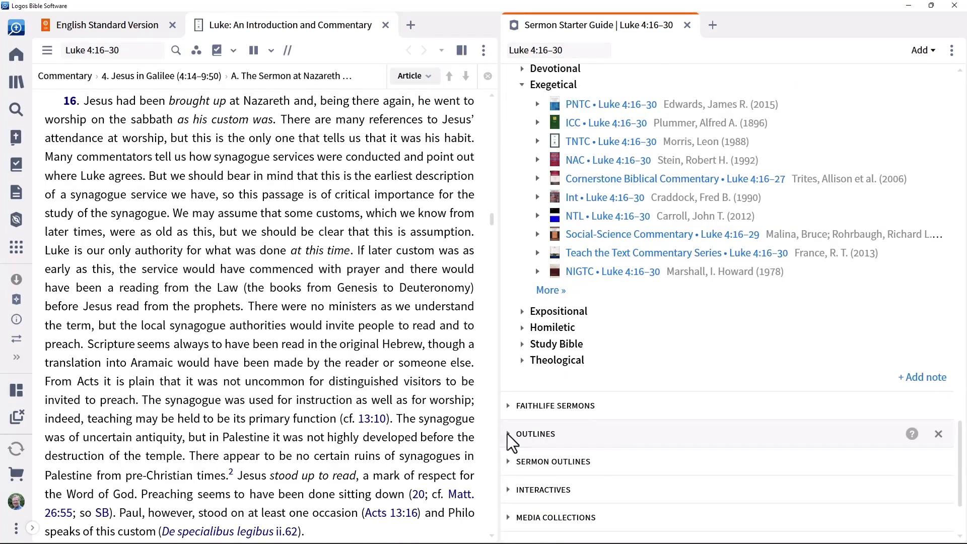
scroll(588, 437, "down", 1)
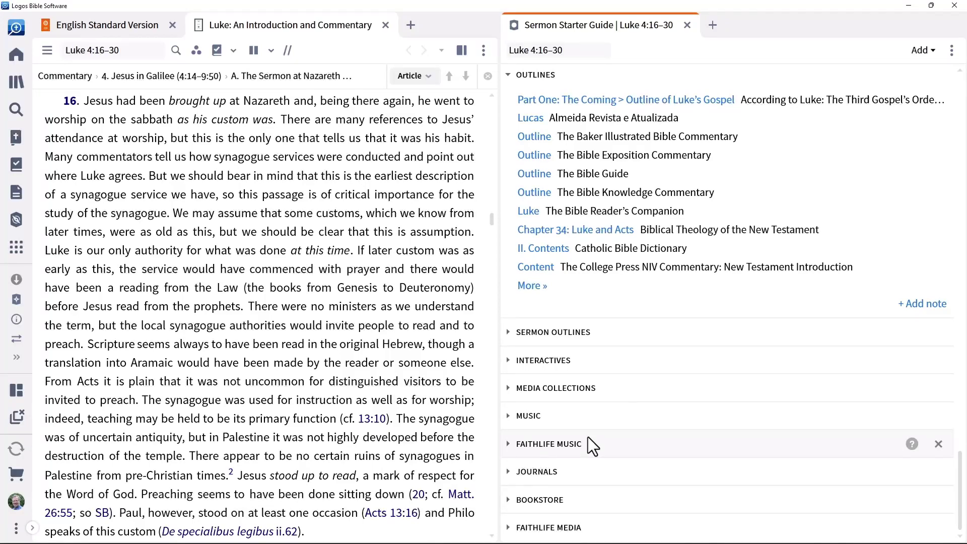
scroll(588, 437, "up", 15)
scroll(588, 437, "up", 12)
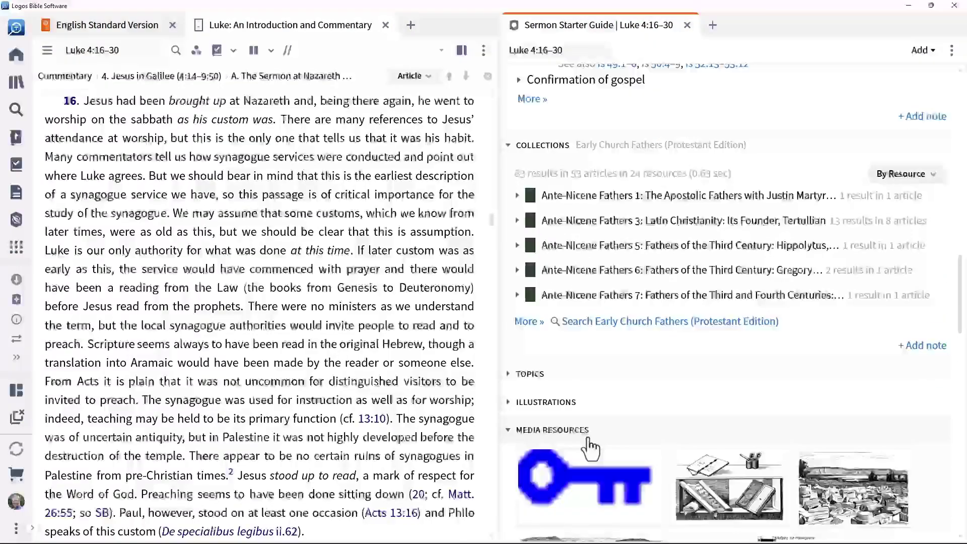
scroll(588, 437, "up", 6)
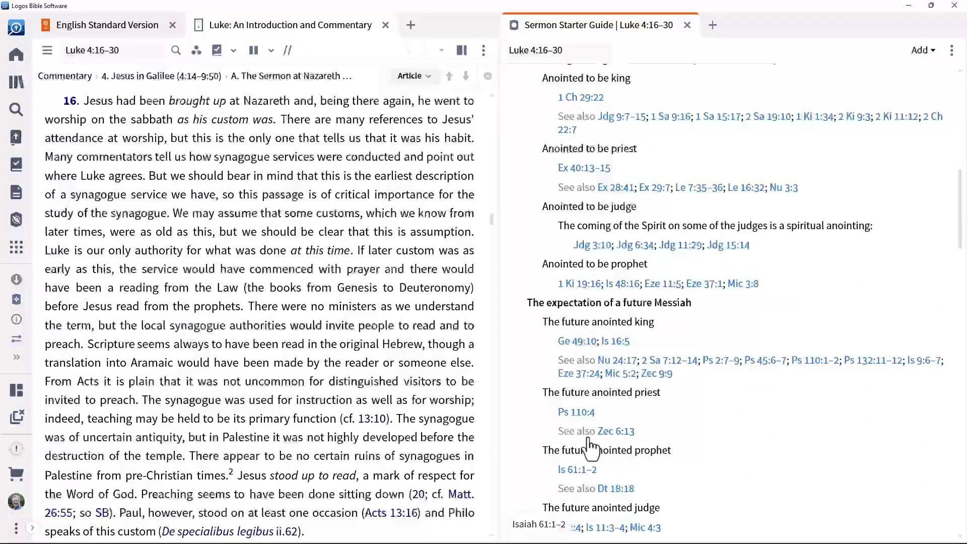
scroll(588, 441, "up", 1)
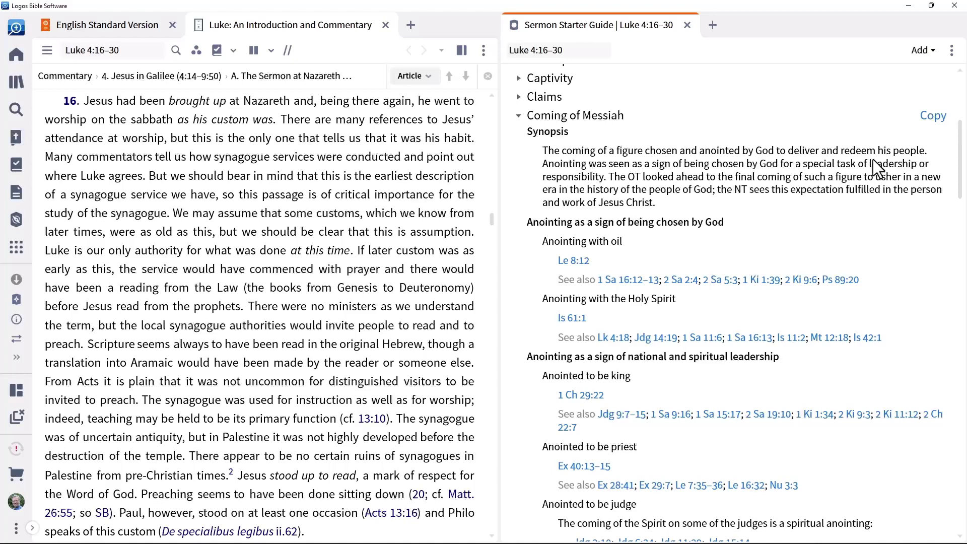
Copy the Coming of Messiah outline into a new sermon tagged with topics Messiah and A Prophet
left_click(929, 117)
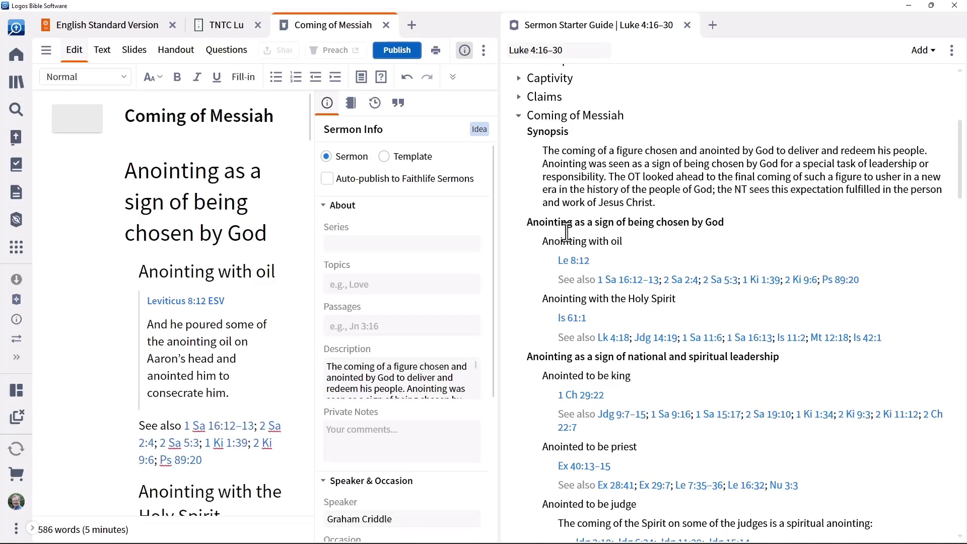
left_click(386, 289)
type("mess")
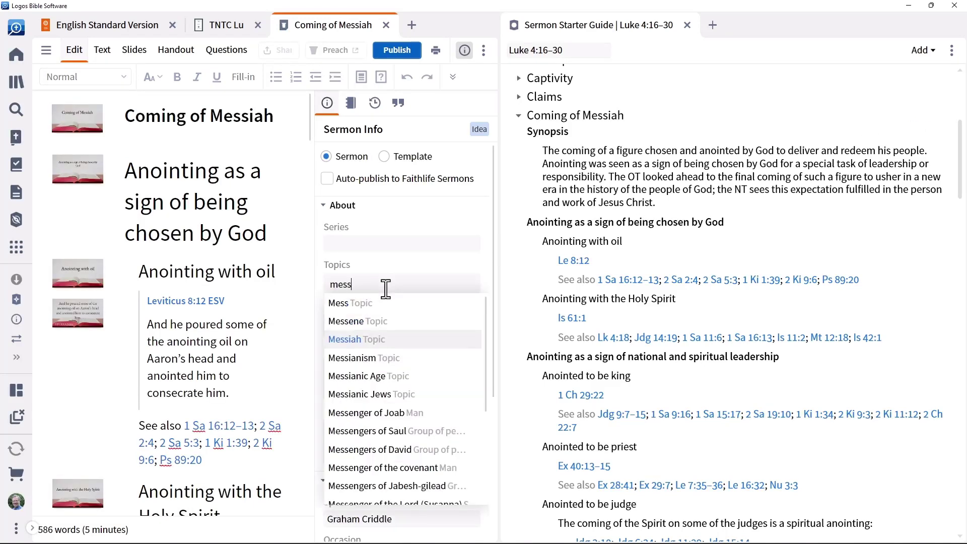
key("Return")
type("a prophet")
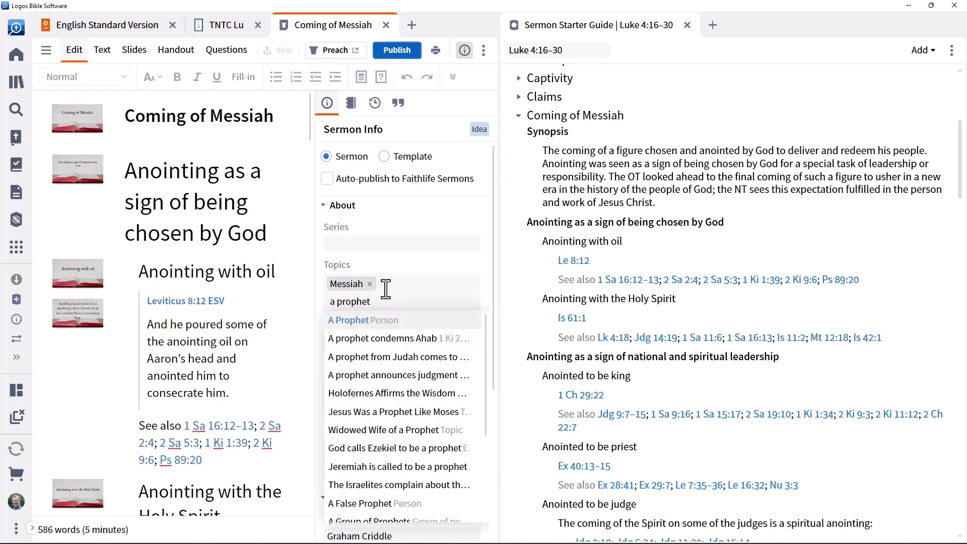
left_click(368, 321)
Set the sermon's passage to Luke 4:16–30
left_click(367, 323)
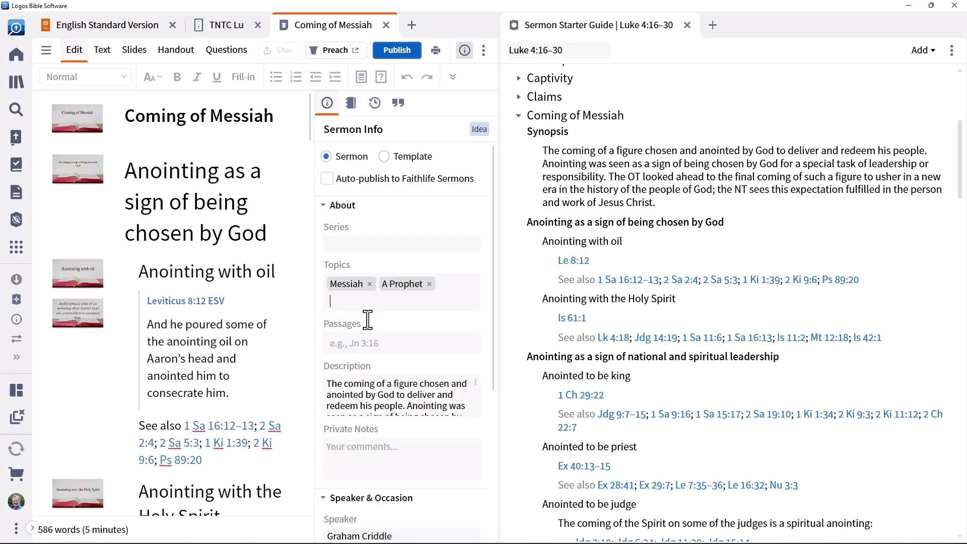
type("lk 4:16-30")
left_click(356, 362)
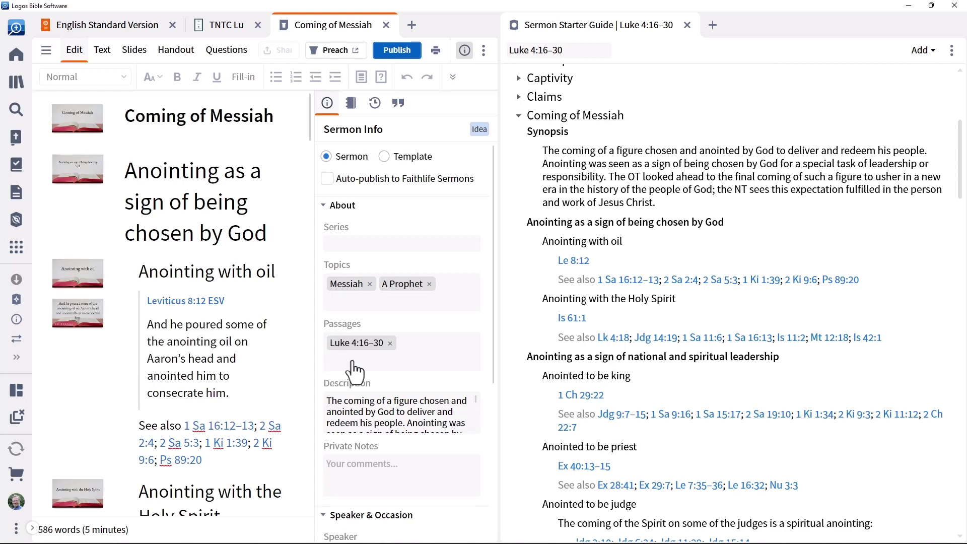
Close the Sermon Info panel and scroll through the Coming of Messiah sermon's king, priest and prophet sections
left_click(473, 53)
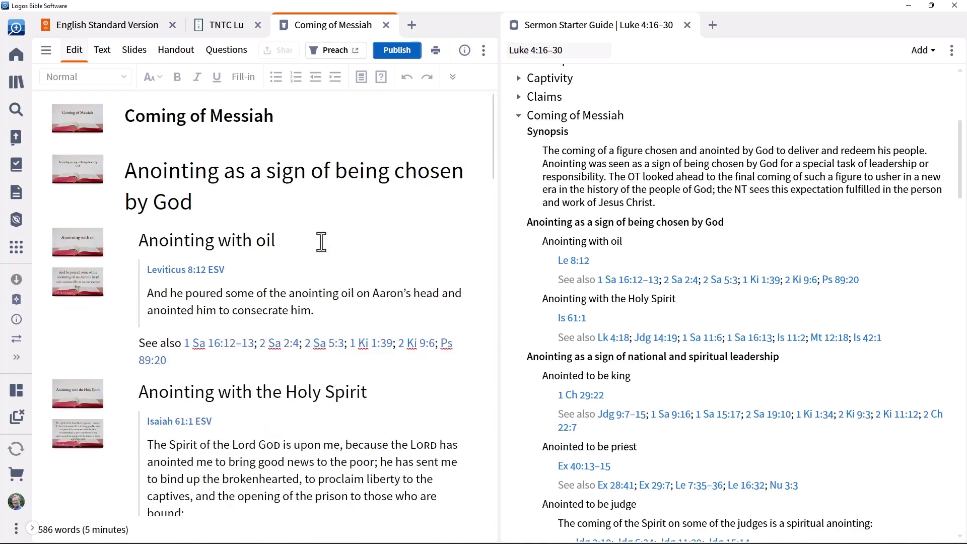
scroll(319, 241, "down", 10)
scroll(280, 289, "down", 12)
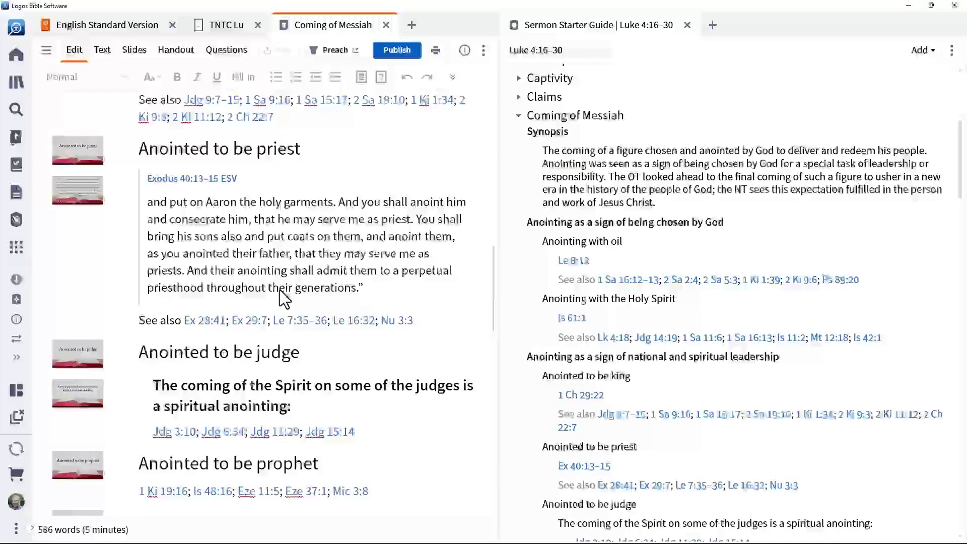
scroll(279, 297, "down", 3)
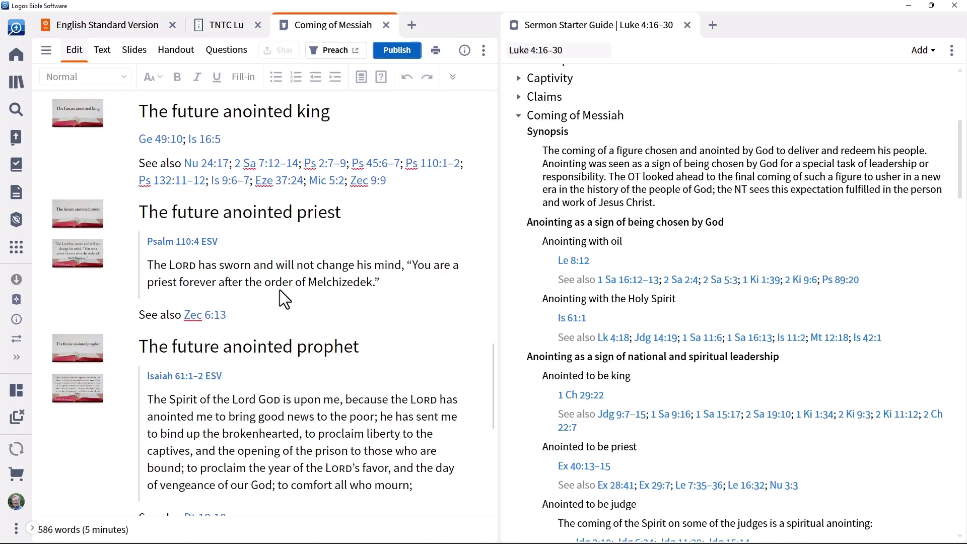
Load Fulfillment of Prophecy Theme in the Sermon Starter Guide and expand 'Prophecy, fulfilment of OT'
left_click(579, 52)
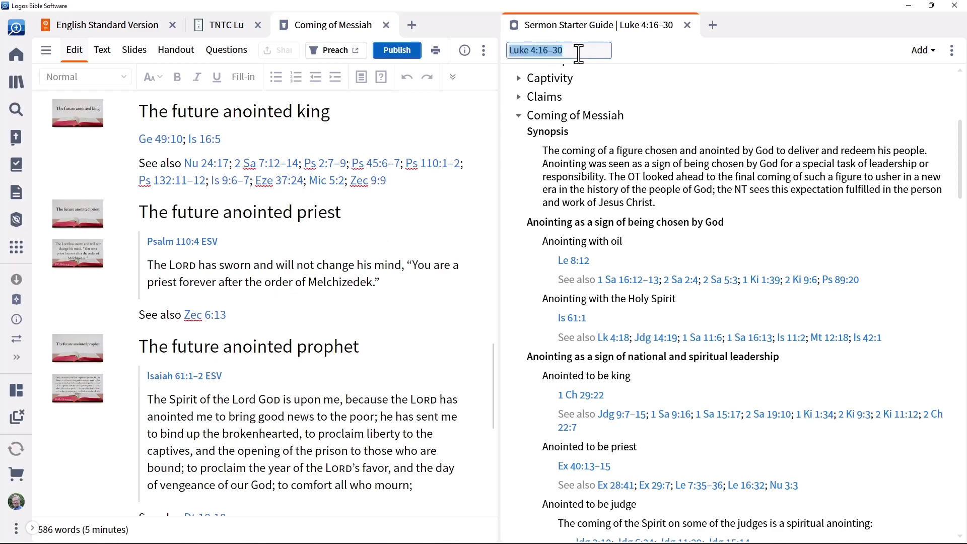
type("fulfillmen")
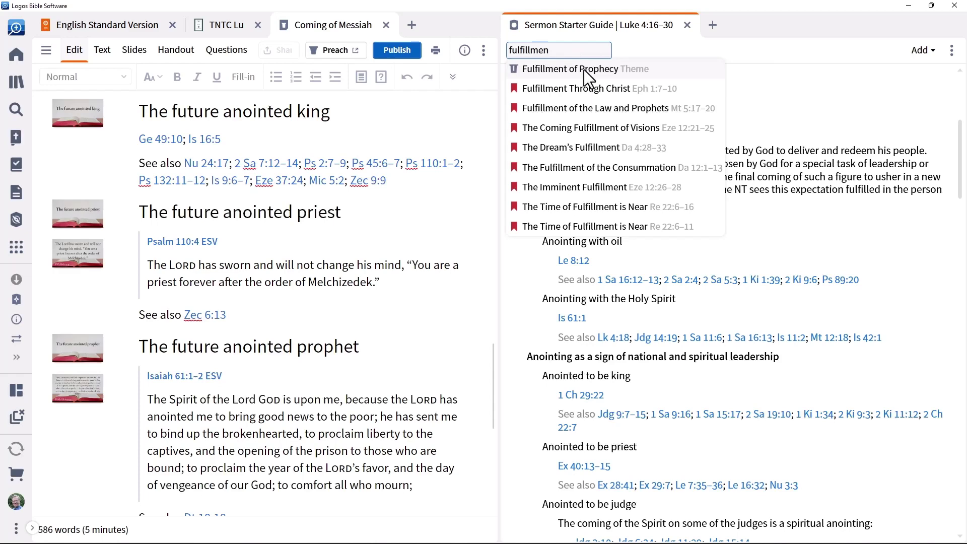
left_click(584, 69)
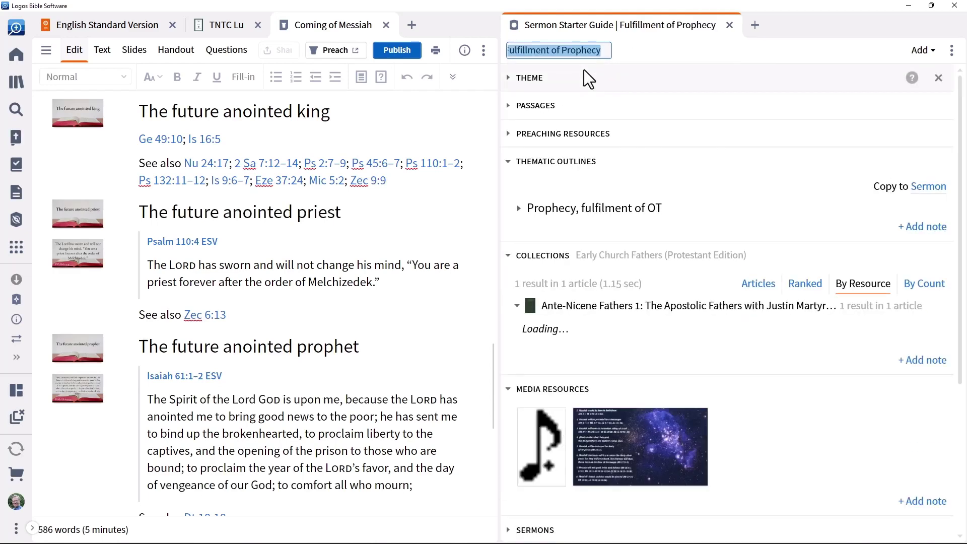
left_click(519, 208)
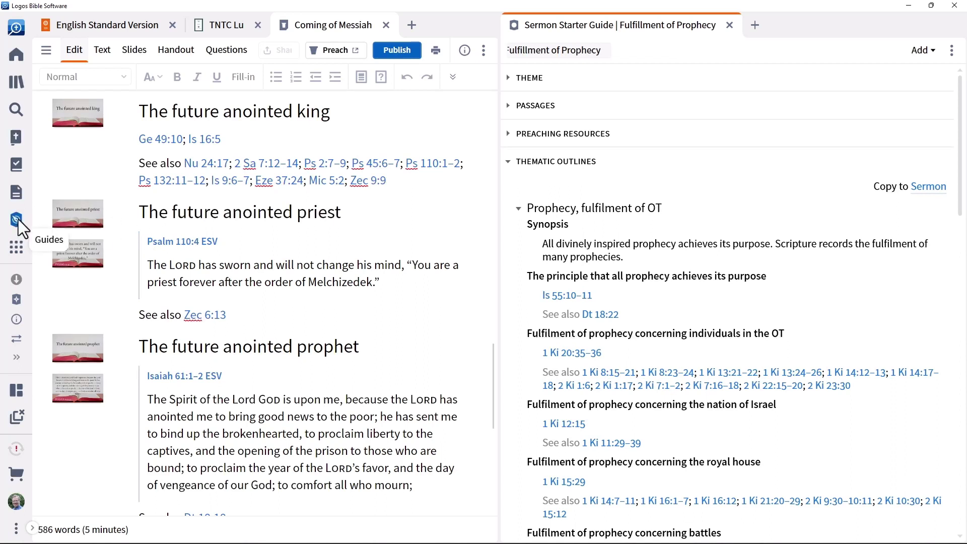
Run the Preaching Resources guide on Fulfillment of Prophecy Theme, found by searching 'preachin' and 'fulfill'
left_click(17, 220)
type("preachin")
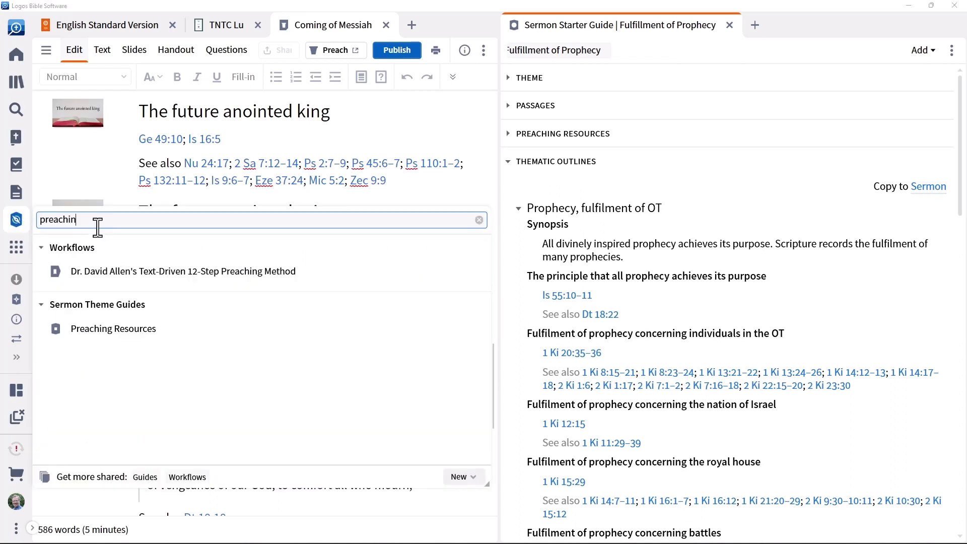
left_click(103, 333)
type("fulfill")
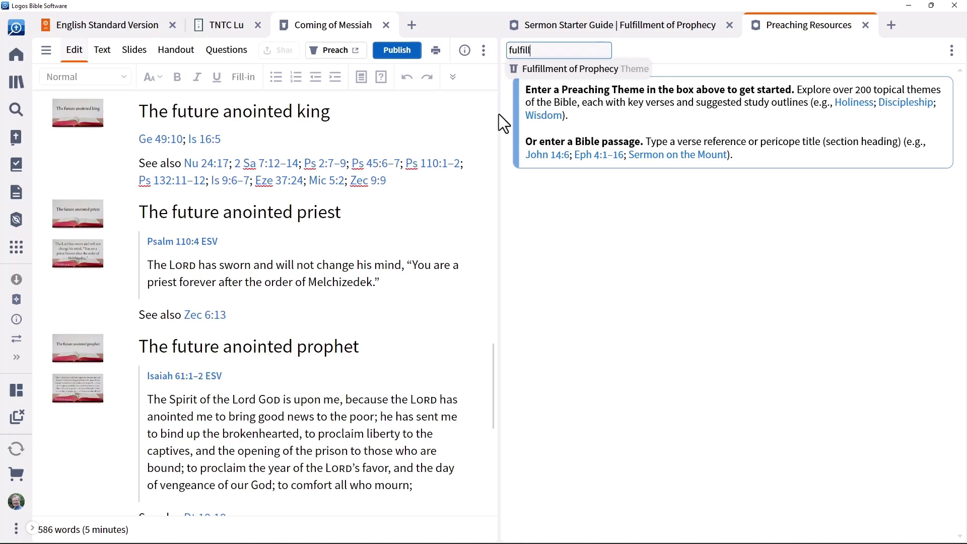
left_click(543, 69)
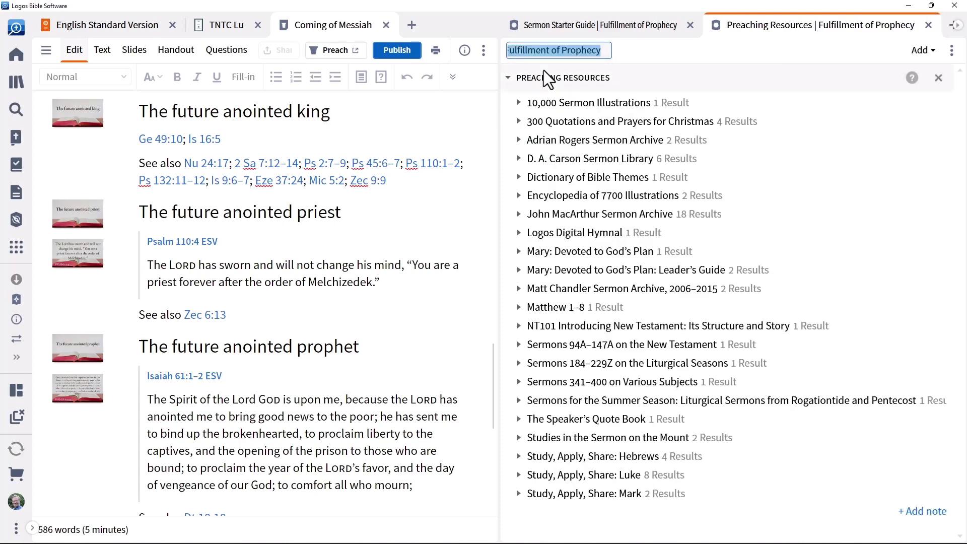